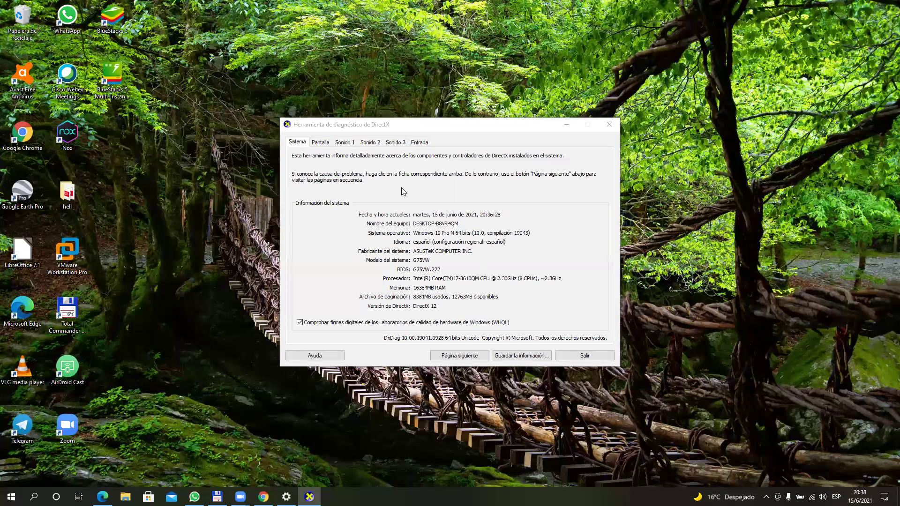
Examine the display adapter's device details and driver information in the DirectX diagnostic tool.
left_click(317, 143)
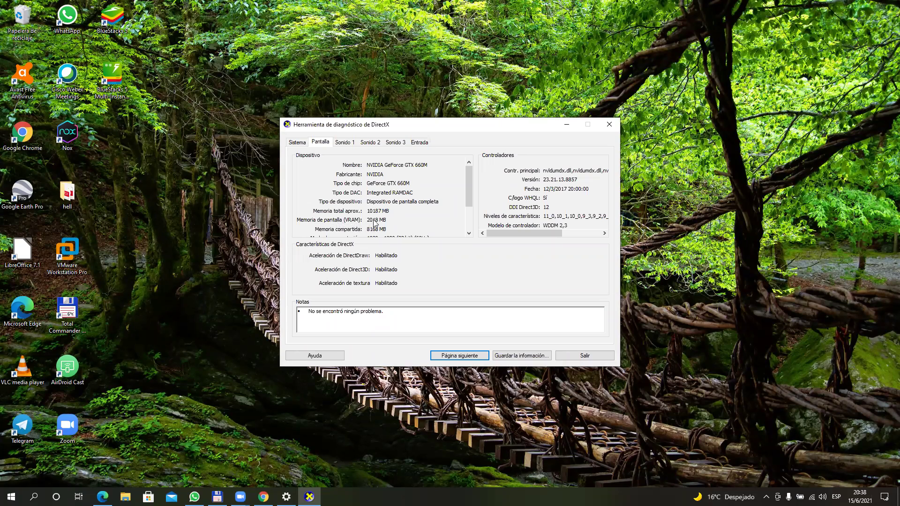
left_click_drag(470, 183, 470, 211)
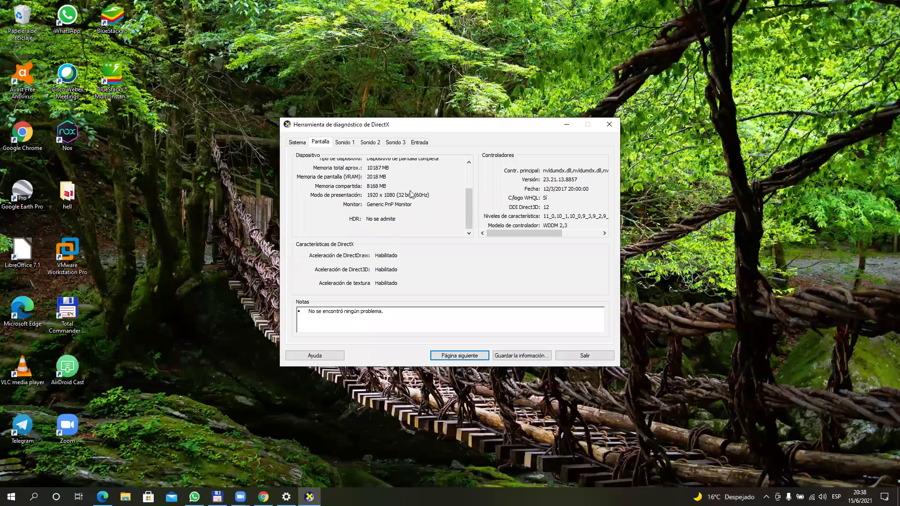
mouse_move(507, 233)
left_mouse_down()
mouse_move(530, 234)
mouse_move(495, 238)
left_mouse_up()
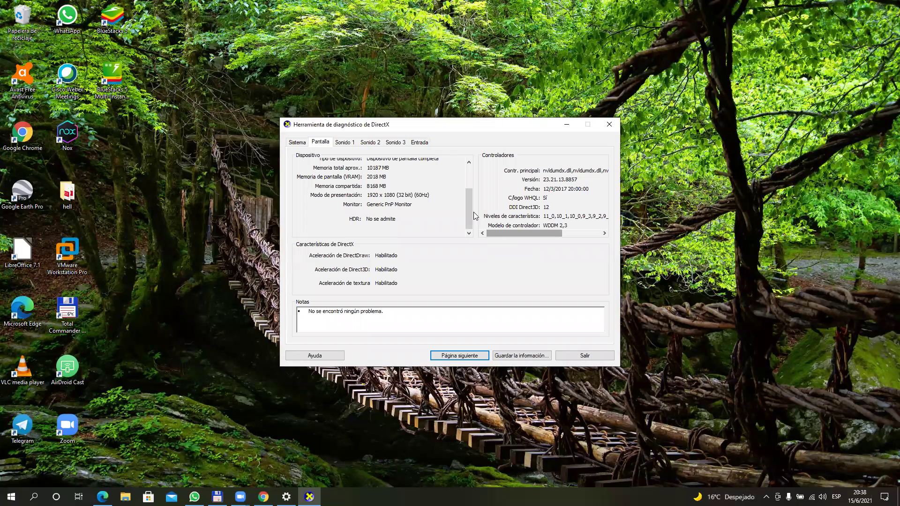
Review the details of the three sound devices and the list of input devices.
left_click(347, 142)
left_click(370, 142)
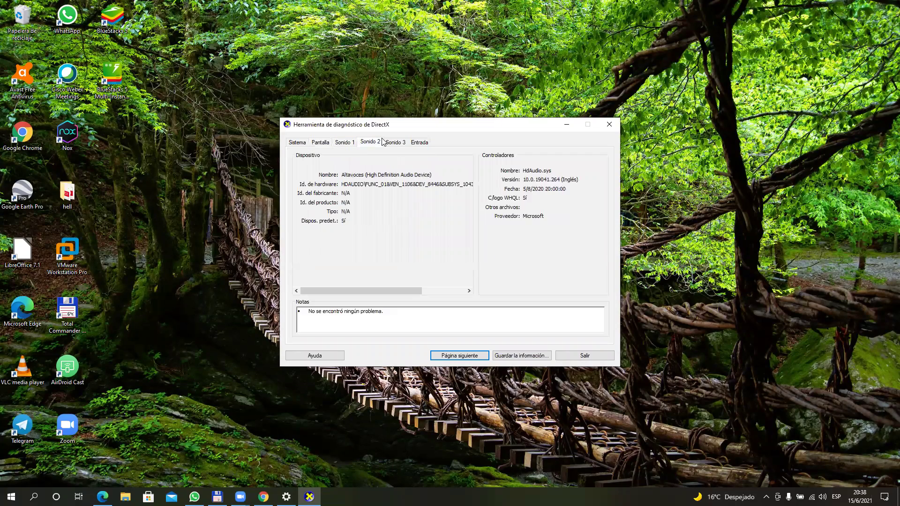
left_click(396, 142)
left_click(423, 144)
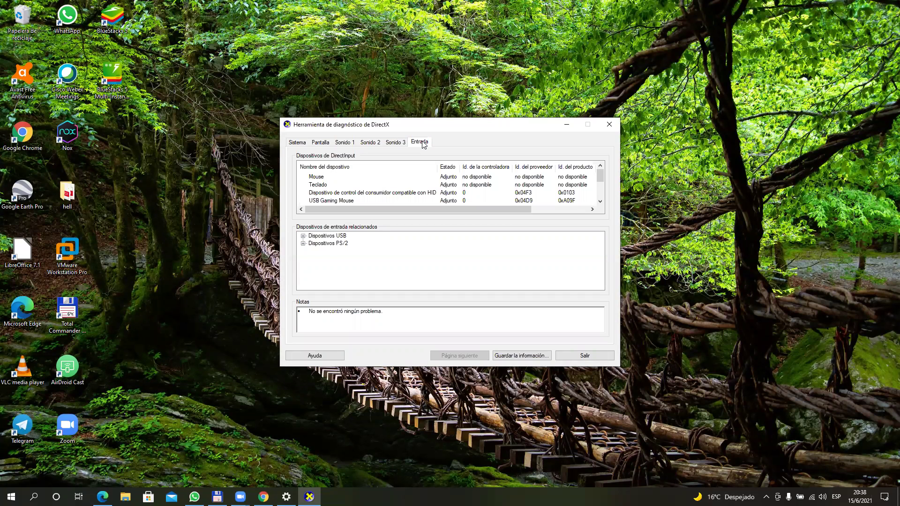
Switch to File Explorer, open the properties of Disco local (C:) and review its general information and maintenance tools.
left_click(182, 357)
key("super+e")
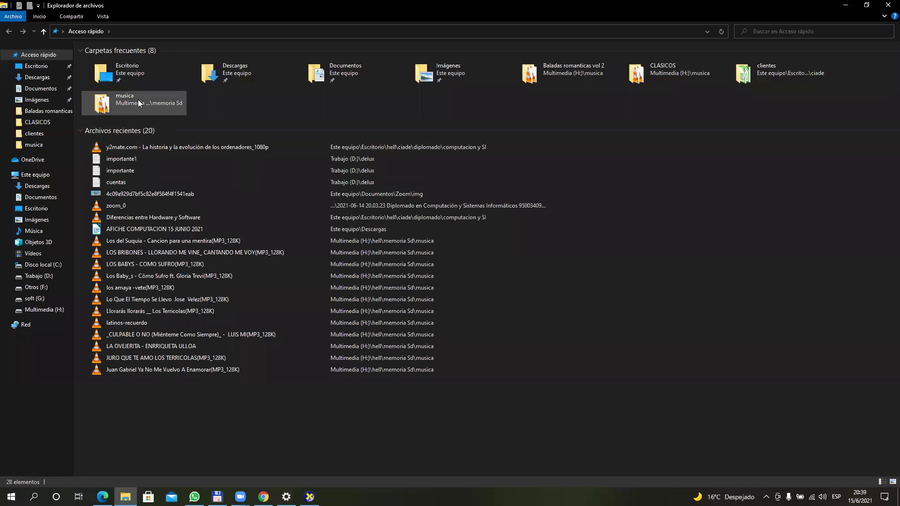
left_click(33, 175)
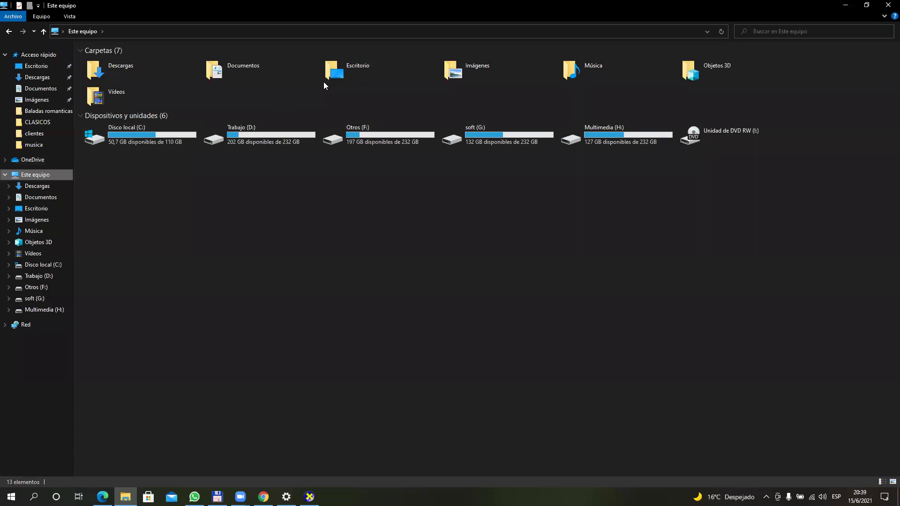
left_click(167, 136)
right_click(157, 135)
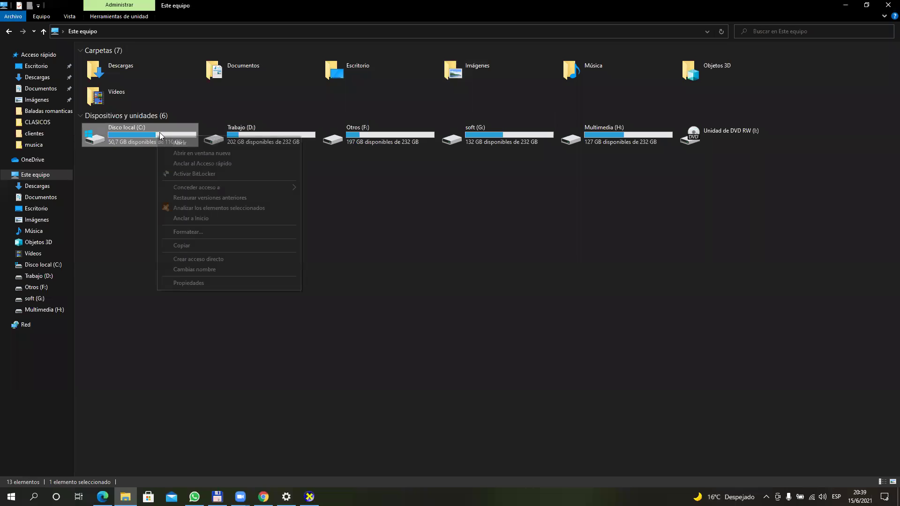
left_click(222, 283)
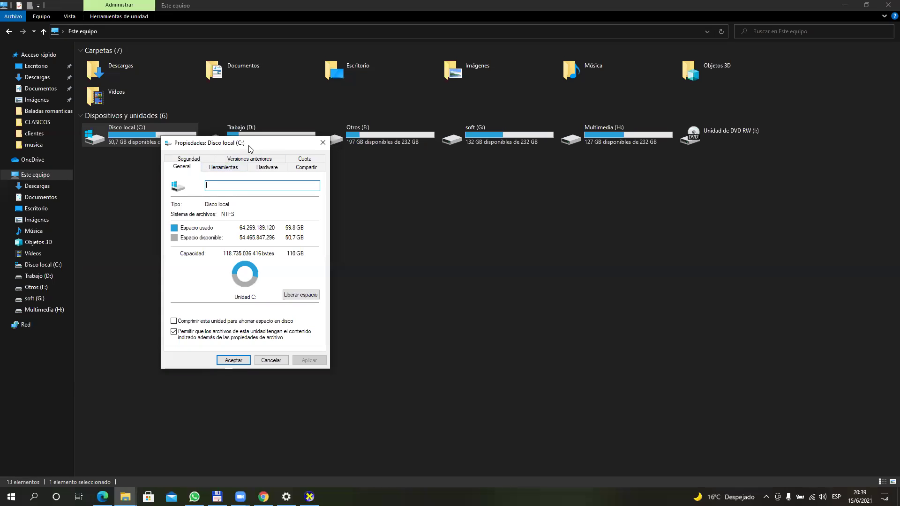
left_click_drag(249, 149, 322, 167)
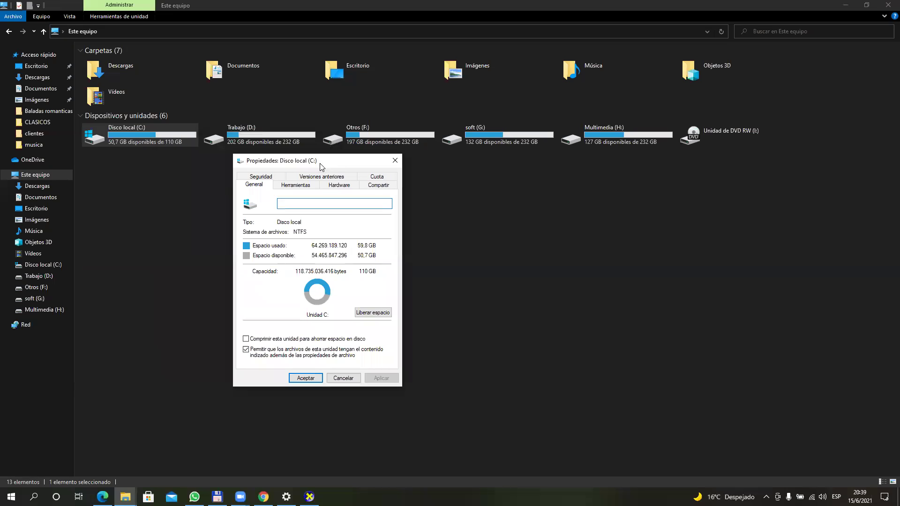
left_click(302, 184)
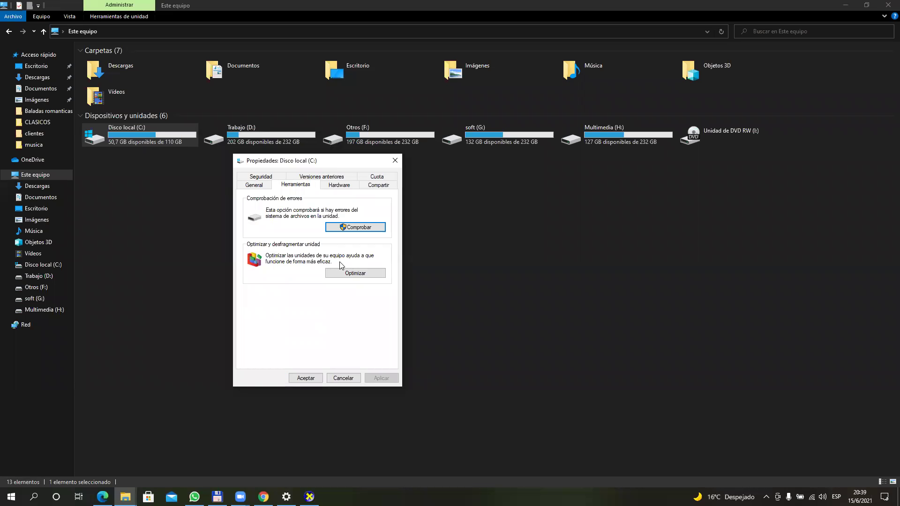
Inspect the ST1000LM048-2E7172 disk's volumes, driver, details and events from the drive's hardware list, and close both properties windows.
left_click(345, 188)
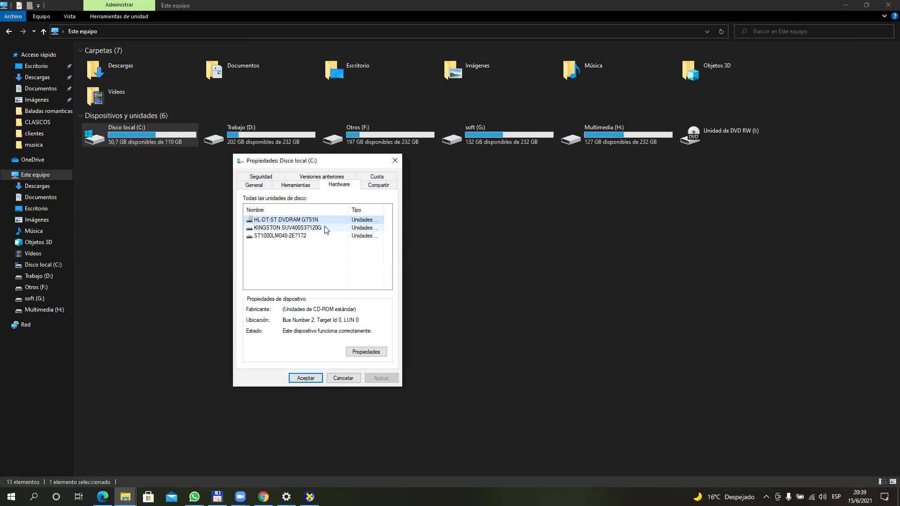
double_click(279, 236)
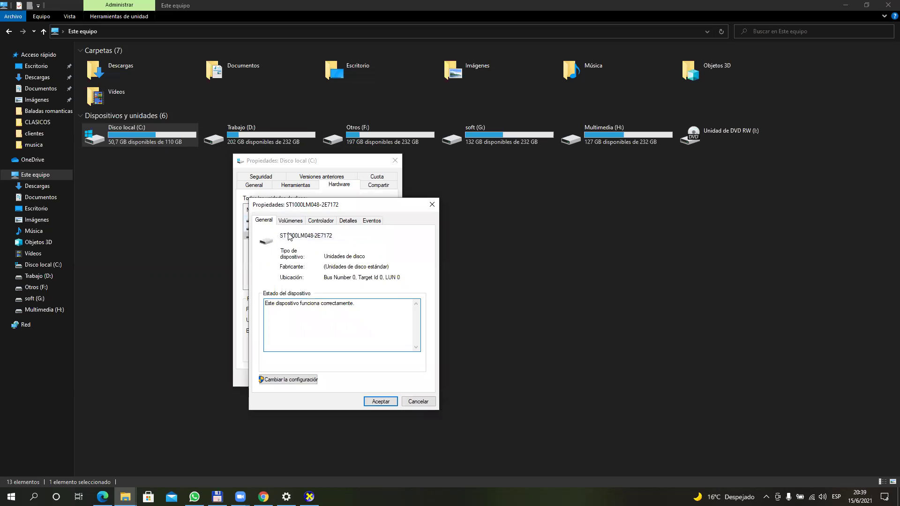
left_click(291, 221)
left_click(321, 220)
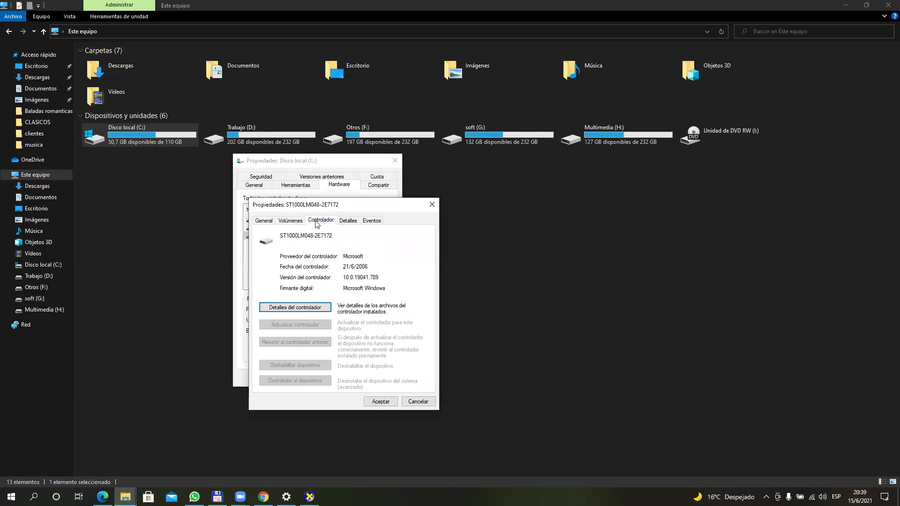
left_click(344, 222)
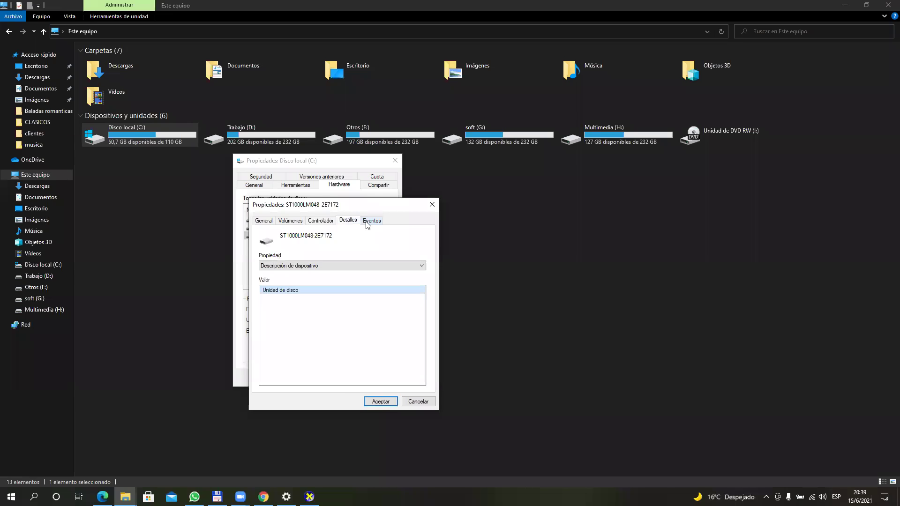
left_click(369, 224)
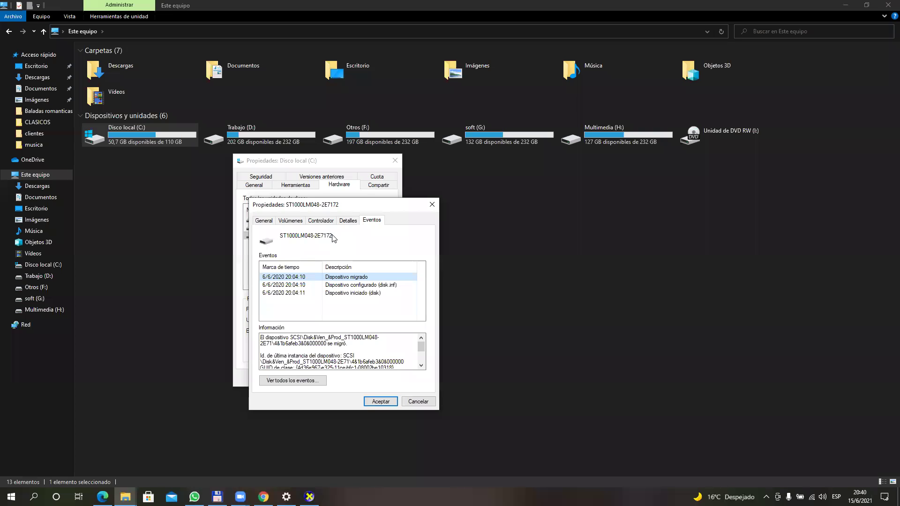
left_click(432, 204)
left_click(393, 160)
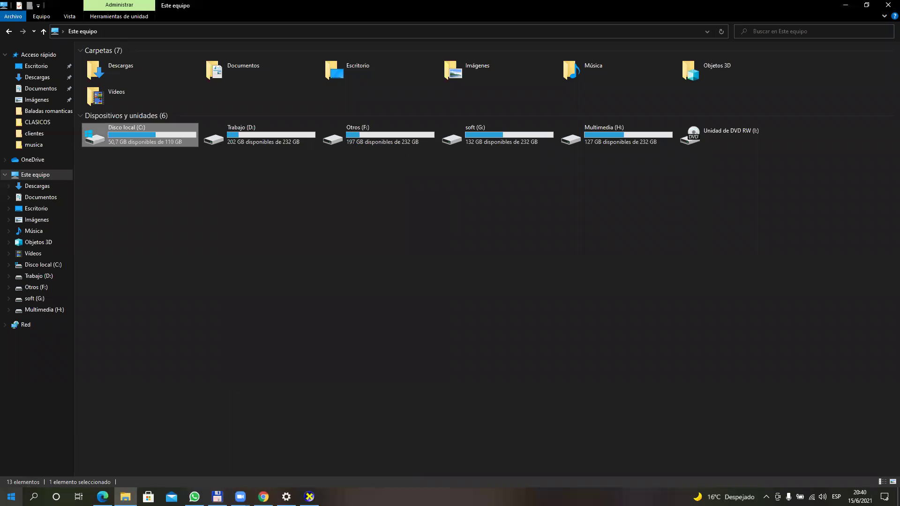
Open Windows Settings to view the Windows Update page, and minimize it.
left_click(11, 496)
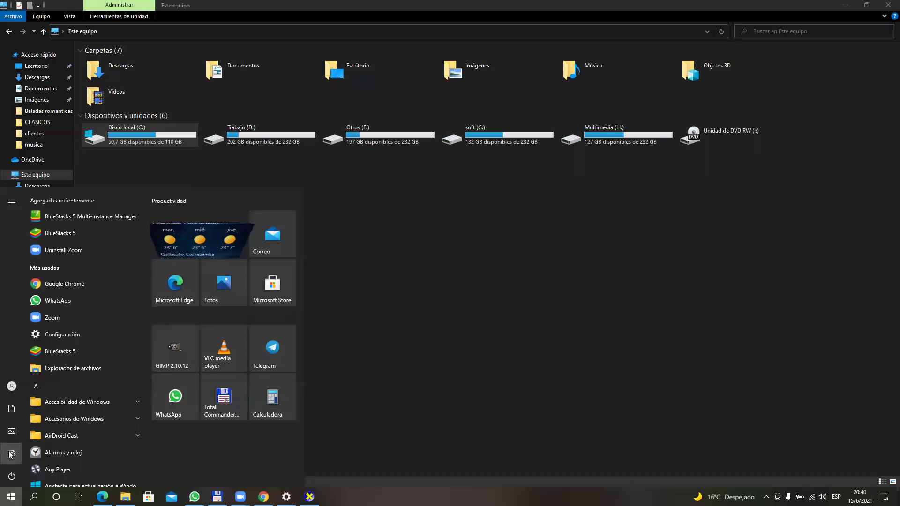
mouse_move(14, 457)
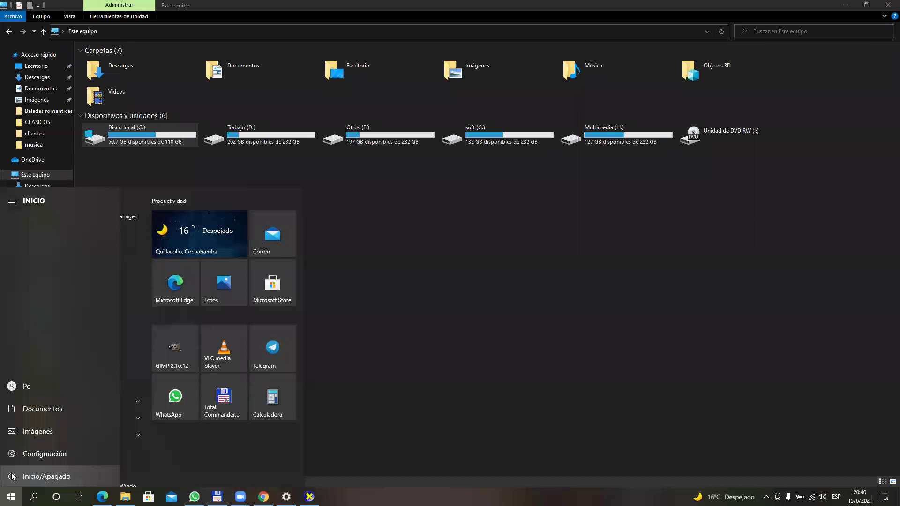
left_click(13, 455)
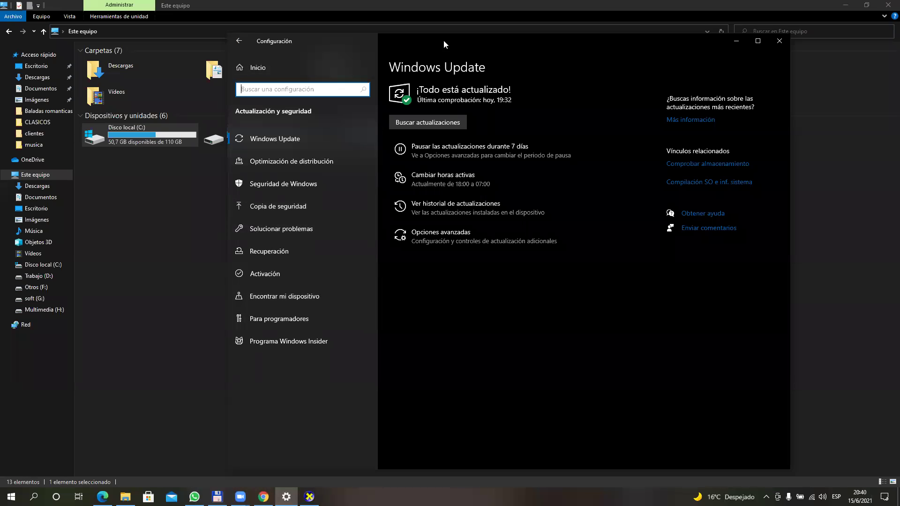
left_click(735, 41)
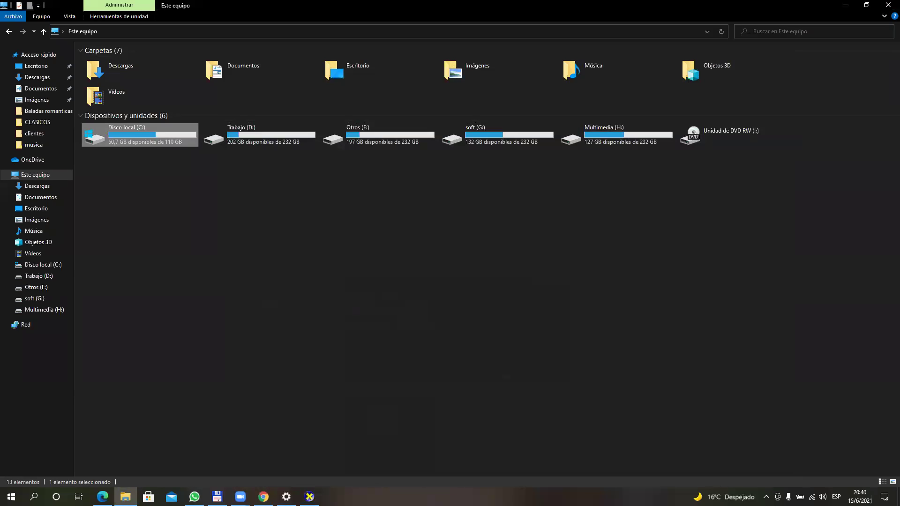
Return to the DirectX diagnostic tool and review the system information again, checking the display page in between.
left_click(309, 497)
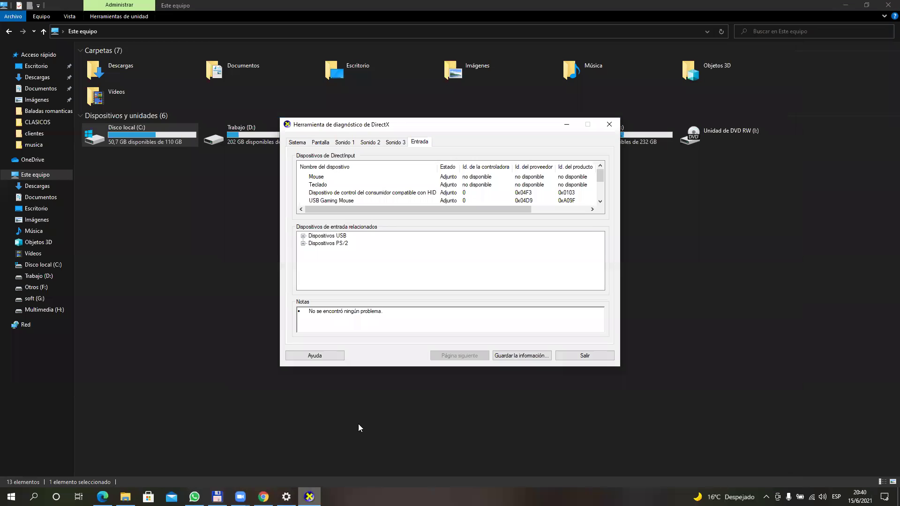
left_click(296, 143)
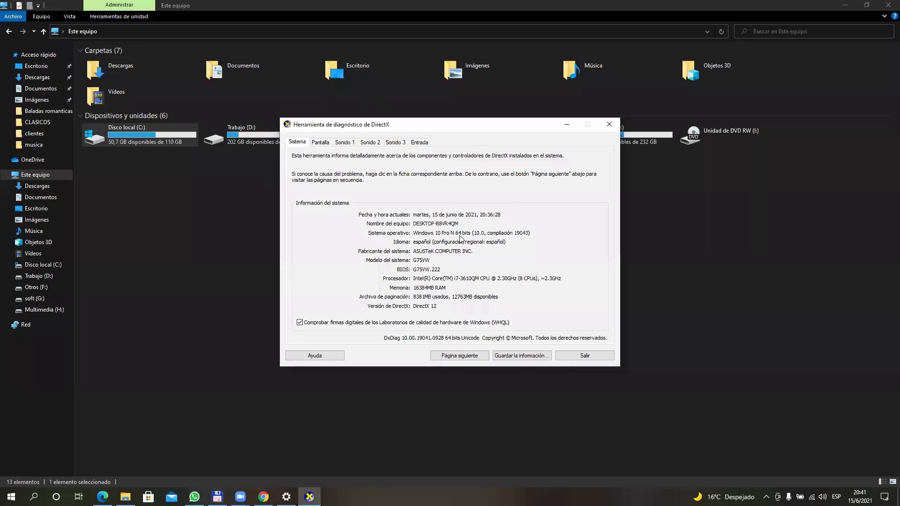
left_click(475, 356)
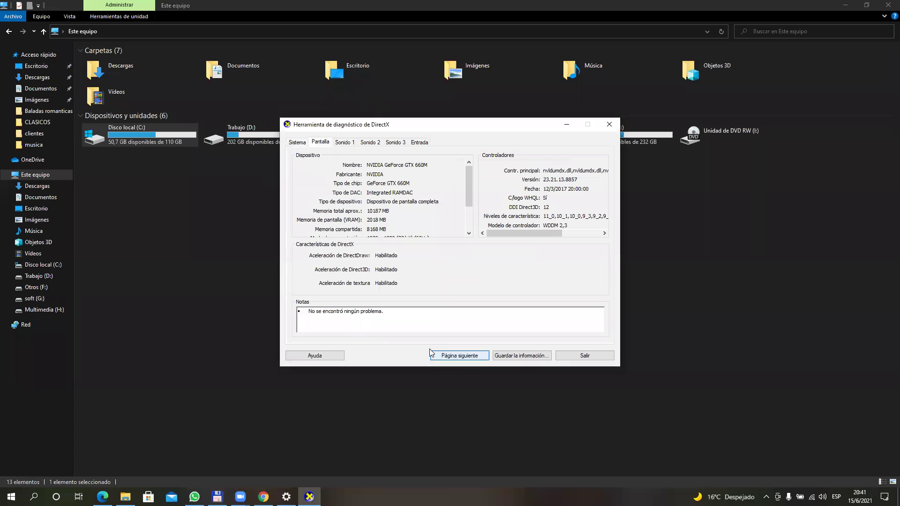
left_click(297, 143)
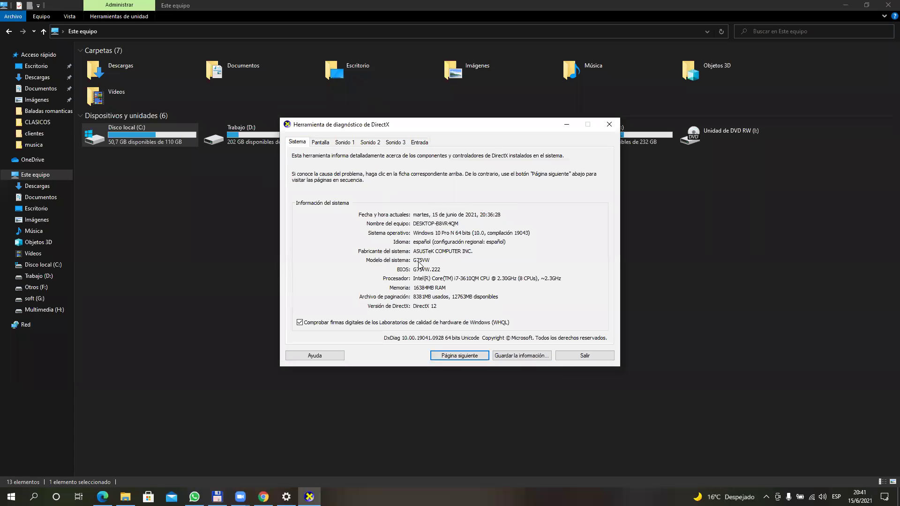